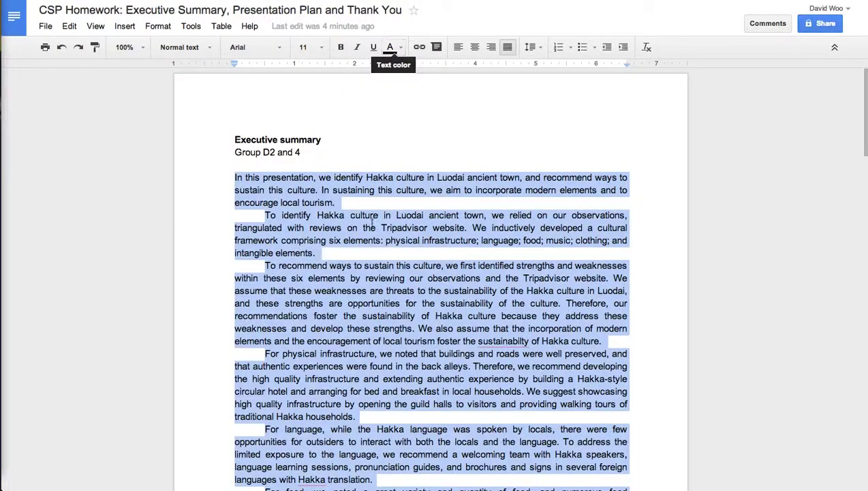
Select and copy the executive summary paragraphs in Google Docs, then go to Voyant's empty Add Texts box
key("Left")
left_click_drag(230, 175, 571, 463)
scroll(370, 329, "down", 3)
scroll(370, 328, "down", 5)
scroll(402, 394, "down", 4)
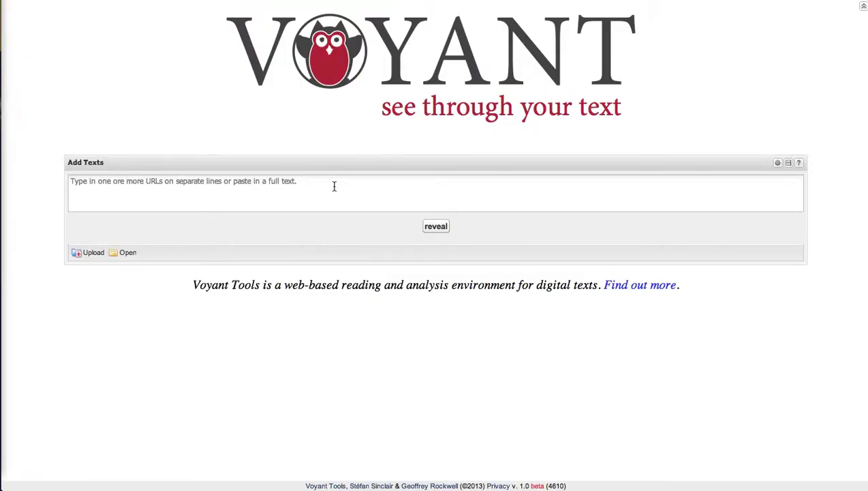
left_click(334, 186)
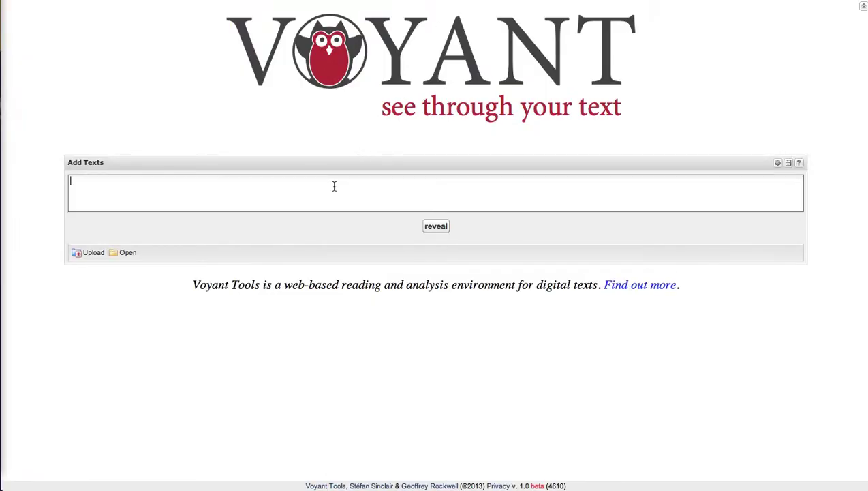
Paste the executive summary into Add Texts and reveal it as a 581-word corpus
key("super+v")
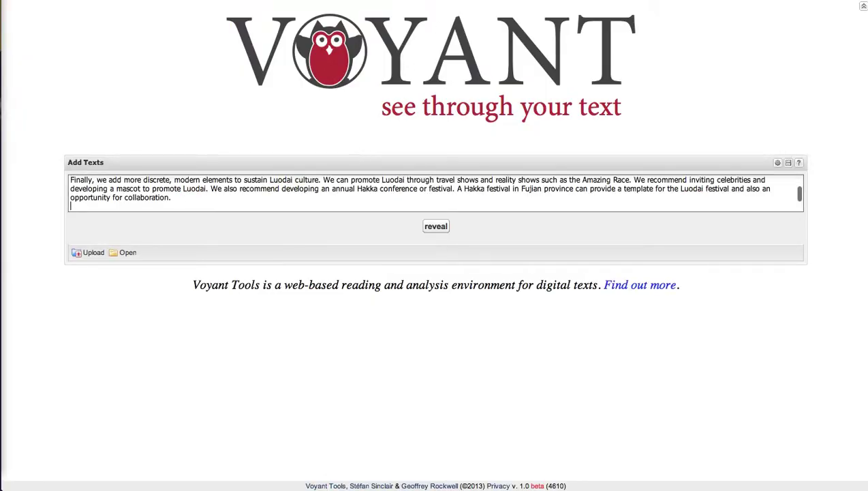
left_click(436, 227)
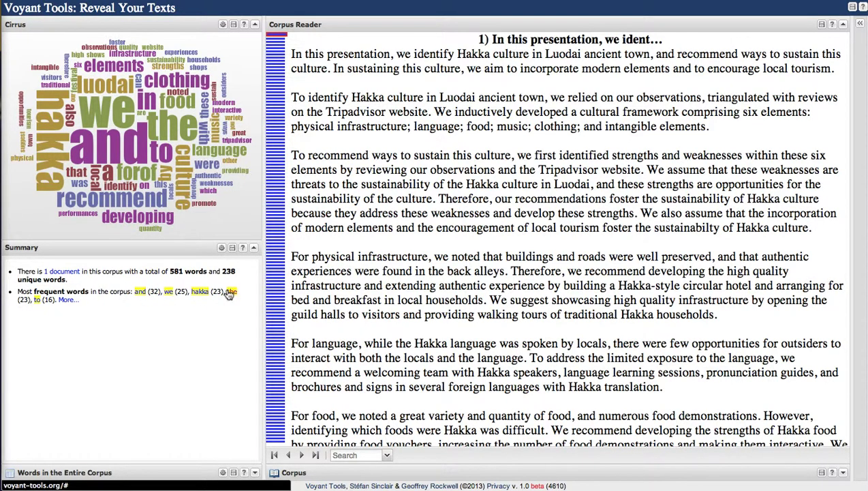
Show the Words in the Entire Corpus table, led by and 32, we 25, hakka 23, the 23
left_click(68, 299)
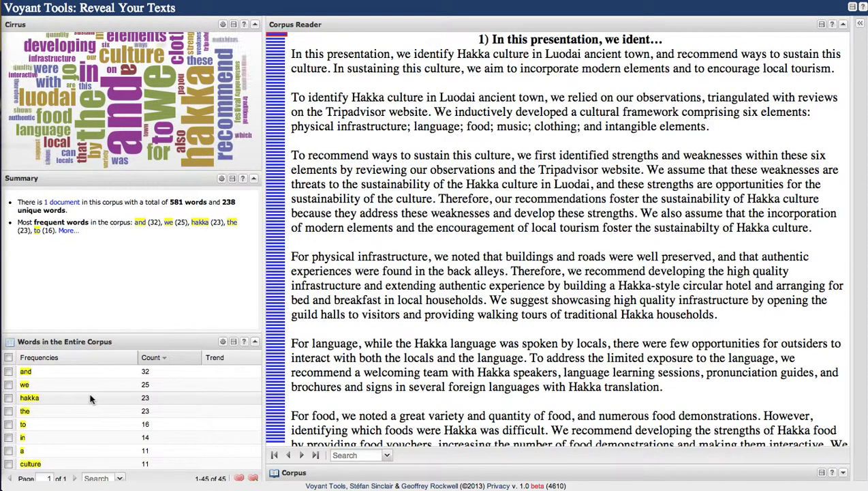
scroll(88, 395, "down", 1)
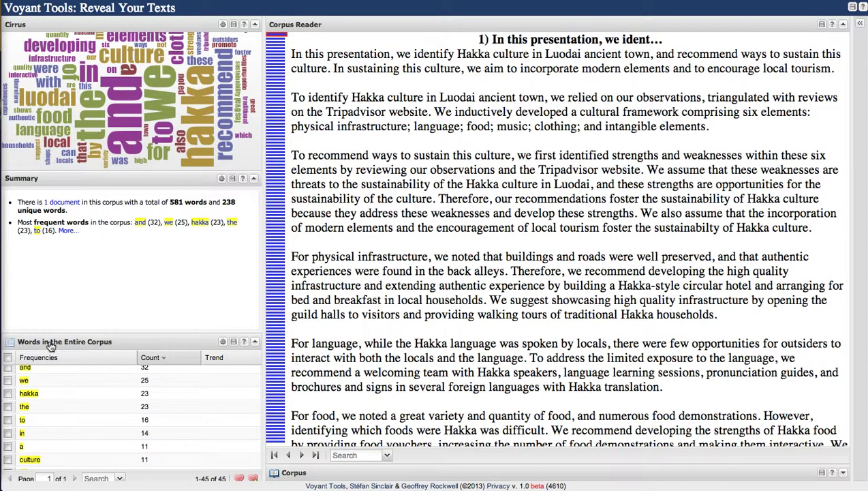
left_click(50, 344)
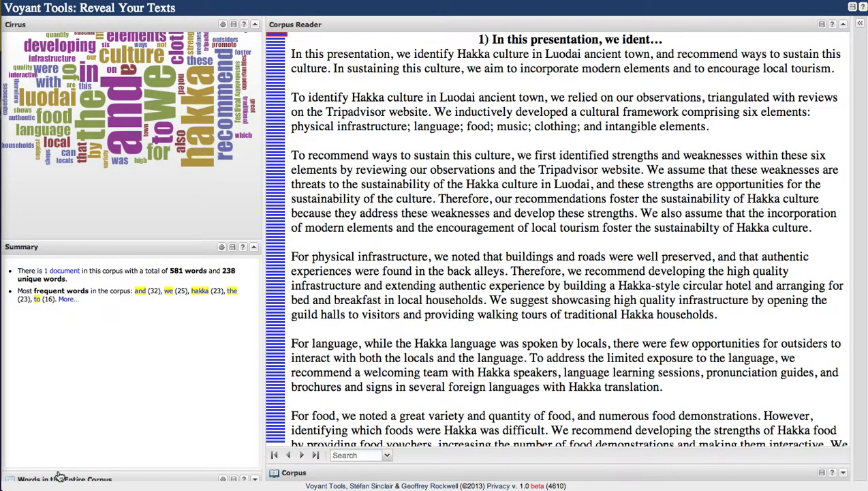
left_click(60, 475)
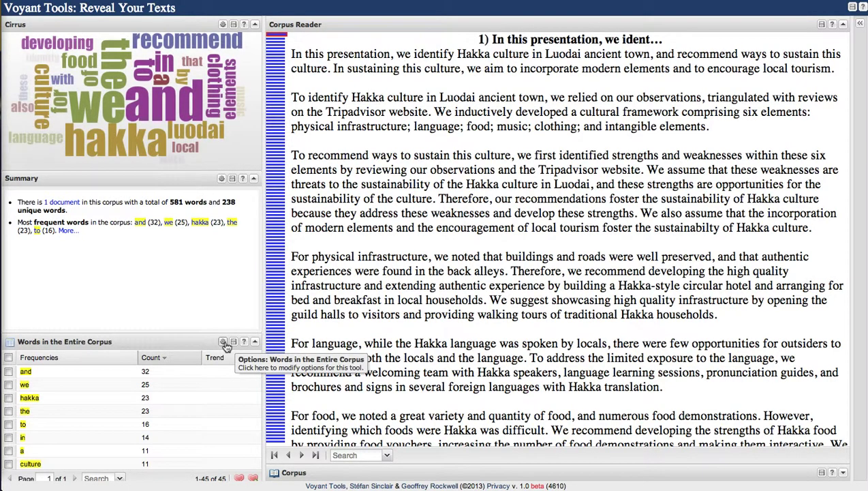
left_click(223, 342)
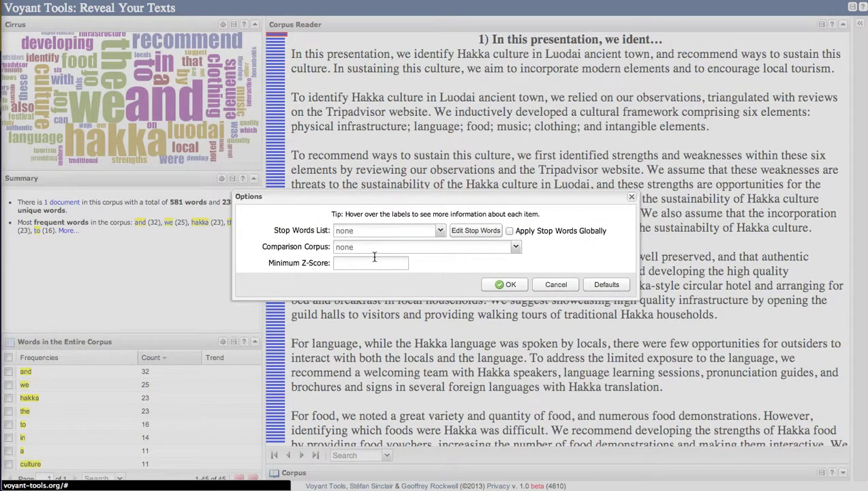
left_click(508, 286)
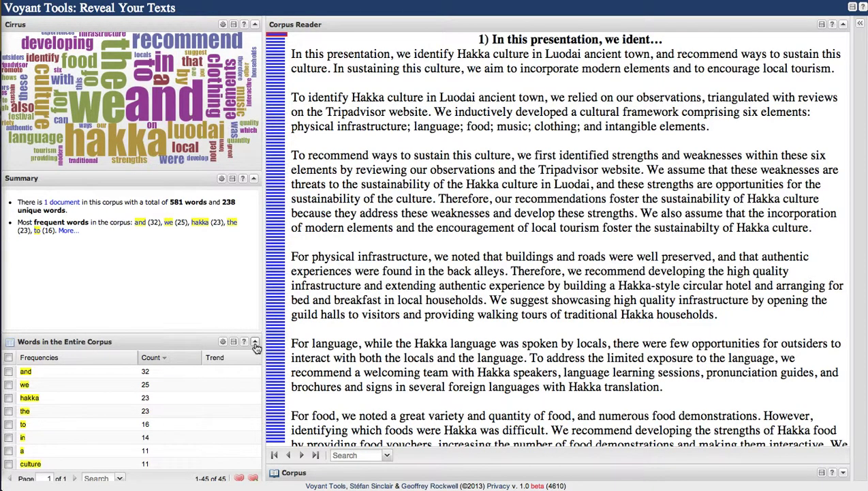
left_click(255, 342)
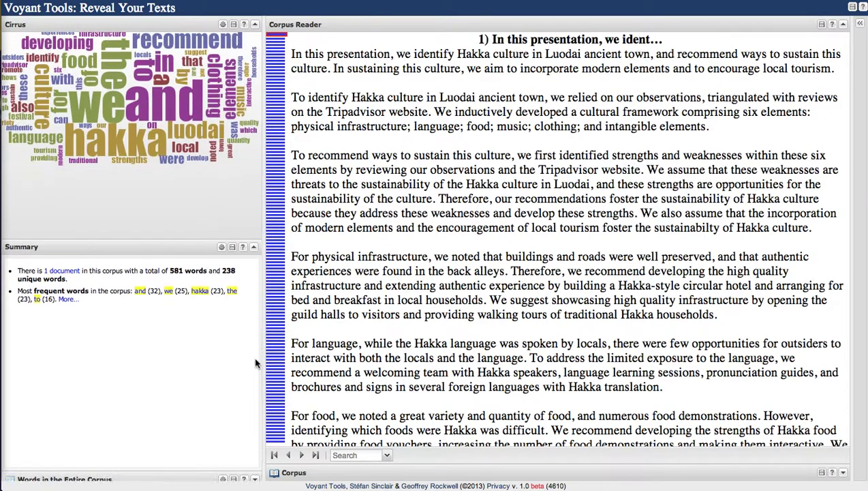
left_click(256, 479)
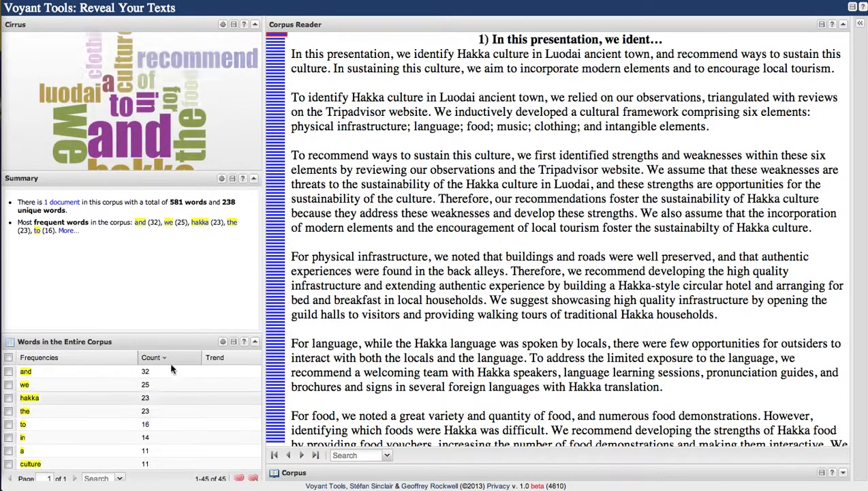
scroll(151, 426, "down", 4)
scroll(151, 426, "down", 5)
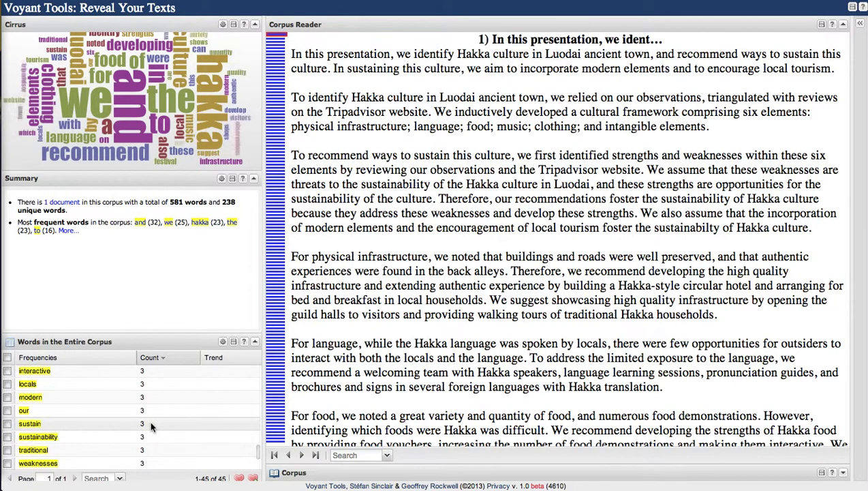
left_click(259, 358)
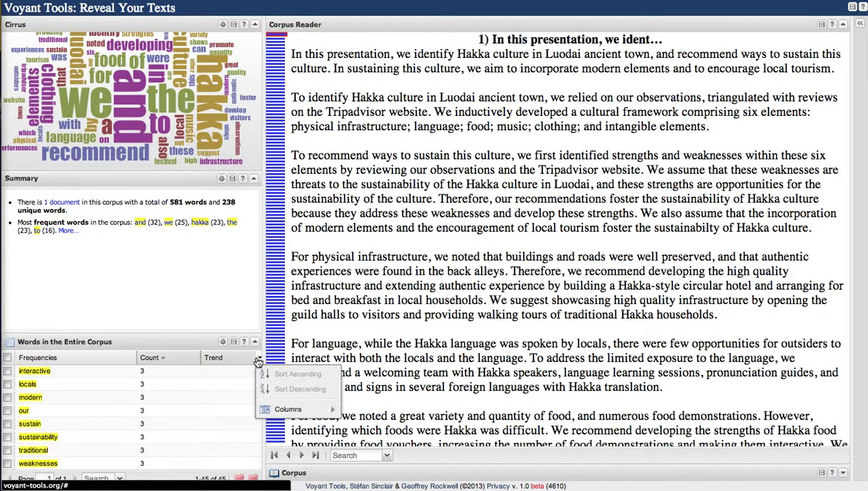
mouse_move(277, 409)
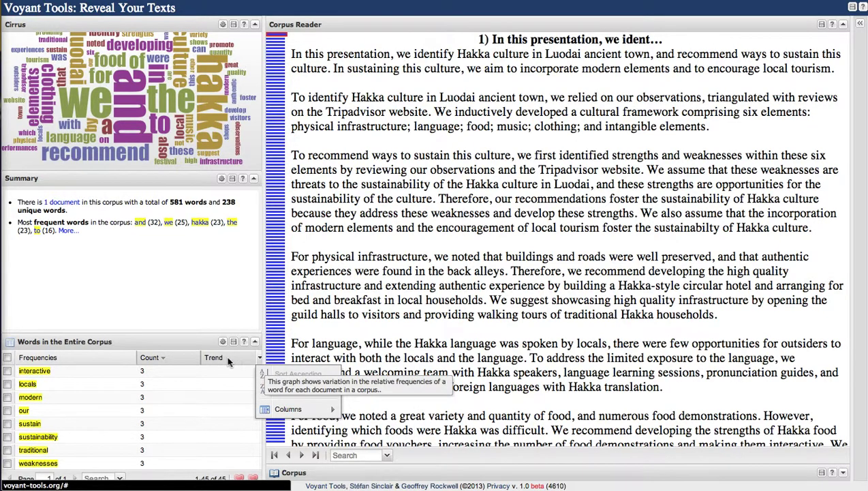
left_click(180, 356)
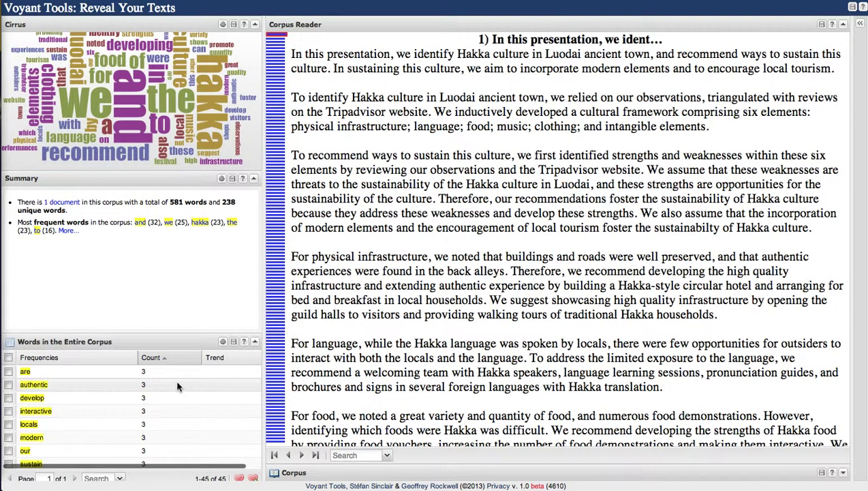
left_click(168, 359)
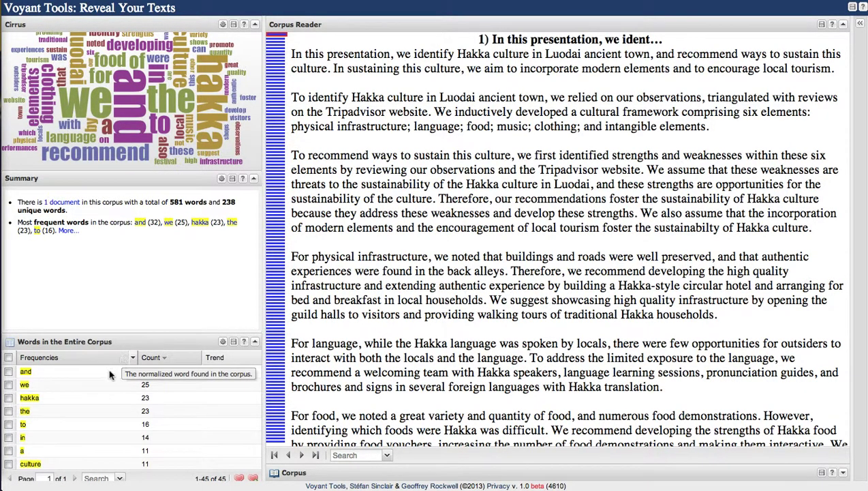
left_click(9, 357)
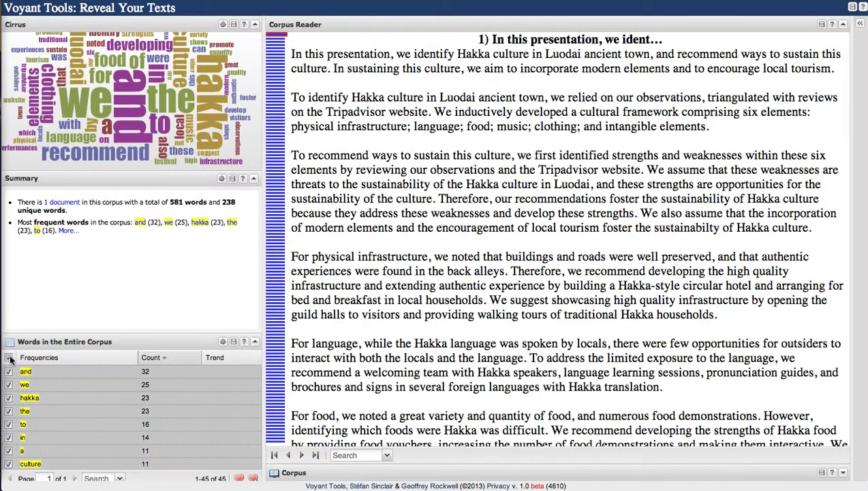
left_click(9, 358)
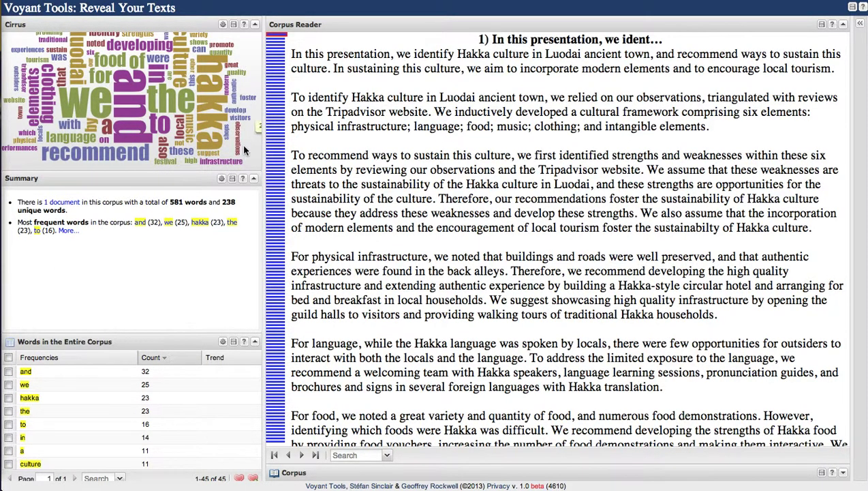
left_click(222, 180)
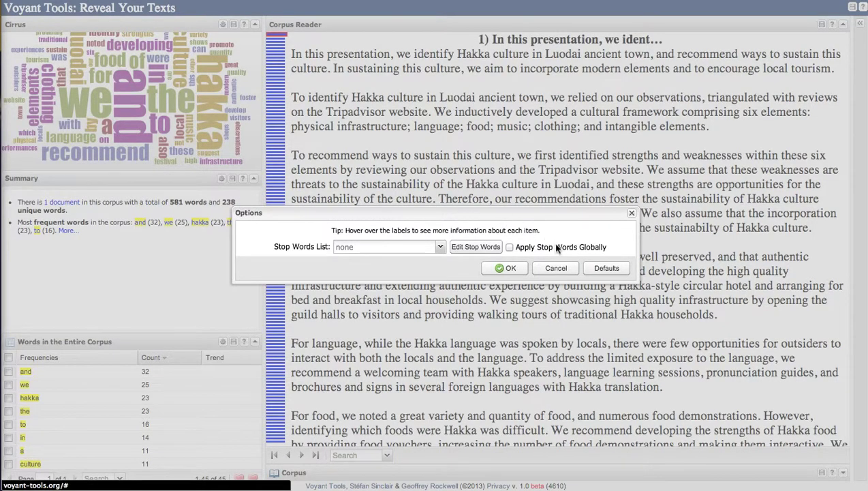
Check and cancel the Summary, frequency table and word cloud options, then collapse the Summary panel
left_click(556, 268)
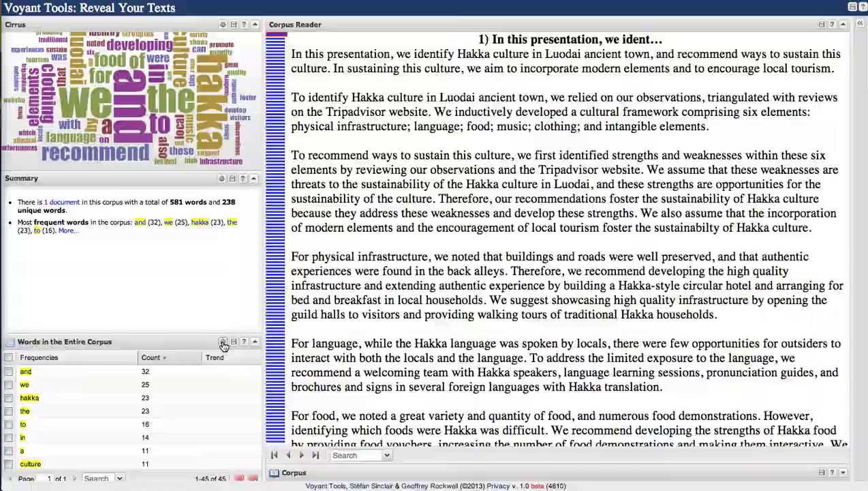
left_click(228, 342)
left_click(555, 285)
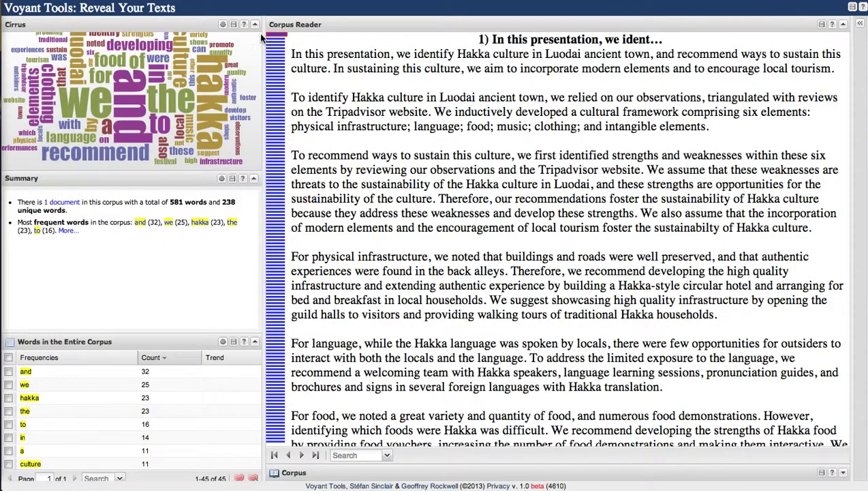
left_click(223, 25)
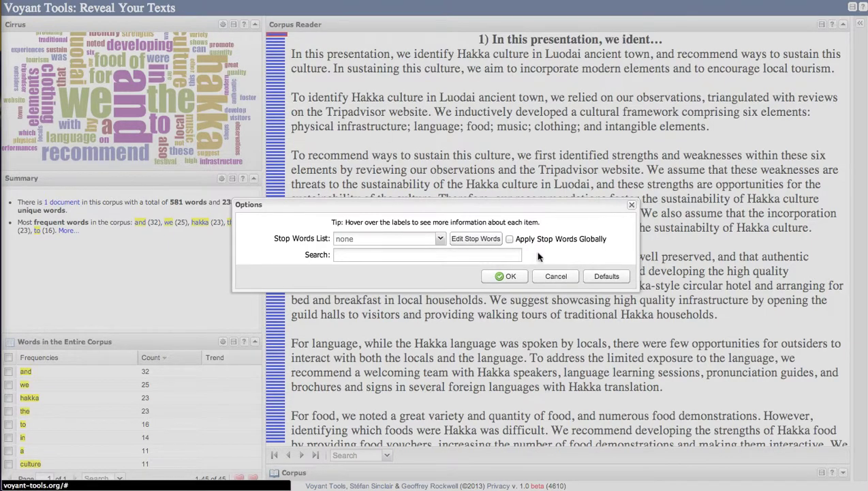
left_click(554, 277)
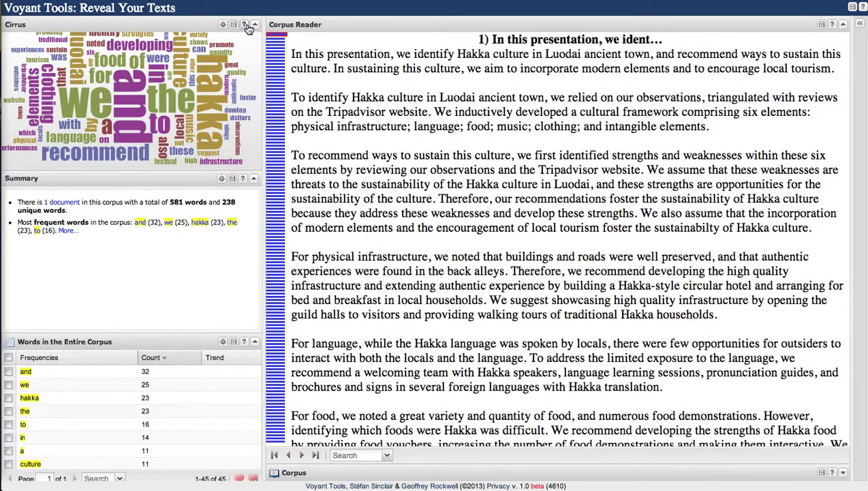
mouse_move(218, 99)
left_click(183, 180)
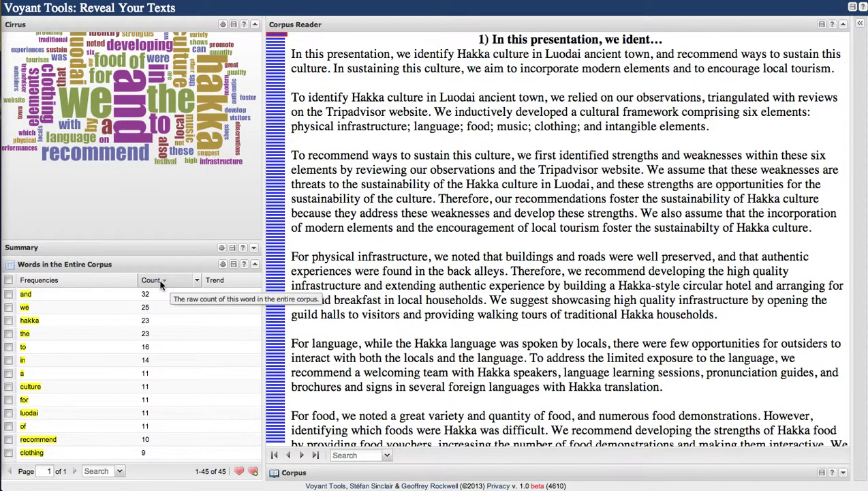
Collapse the frequency table to enlarge the word cloud, and jump through the document in the reader
left_click(145, 265)
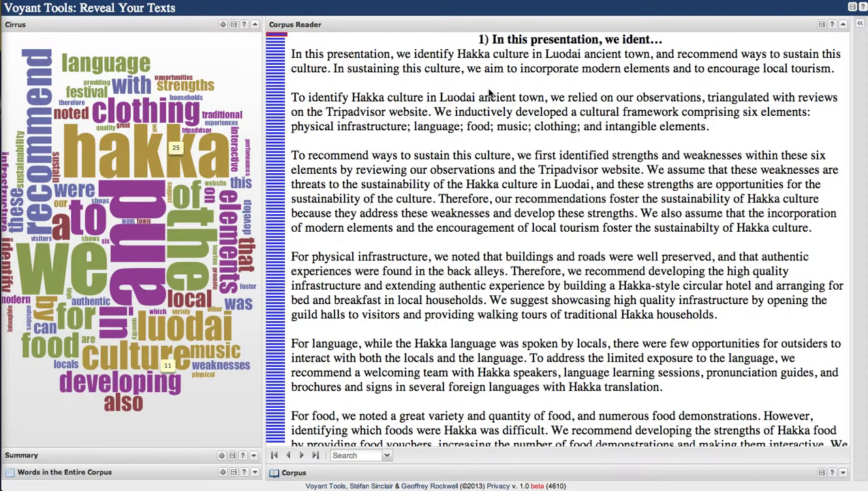
left_click(278, 40)
left_click(278, 49)
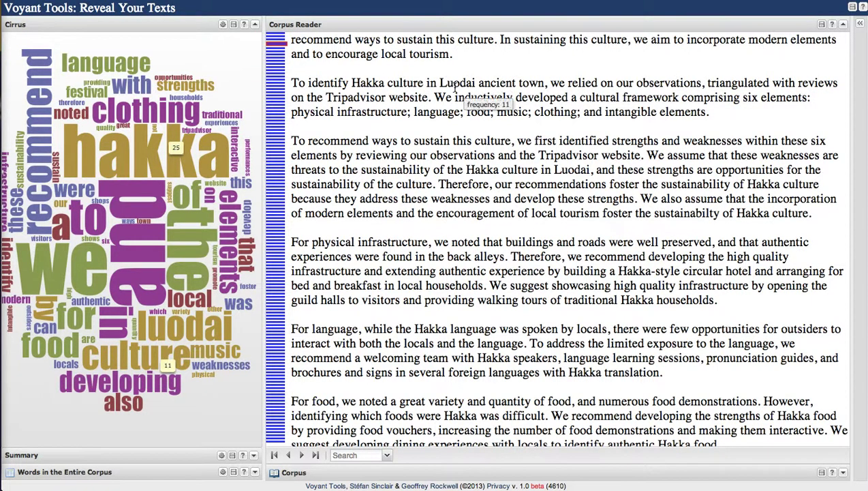
scroll(456, 85, "down", 1)
Scroll the reader text, then show Corpus statistics: 581 tokens, 238 types, density 409.6
scroll(456, 87, "up", 2)
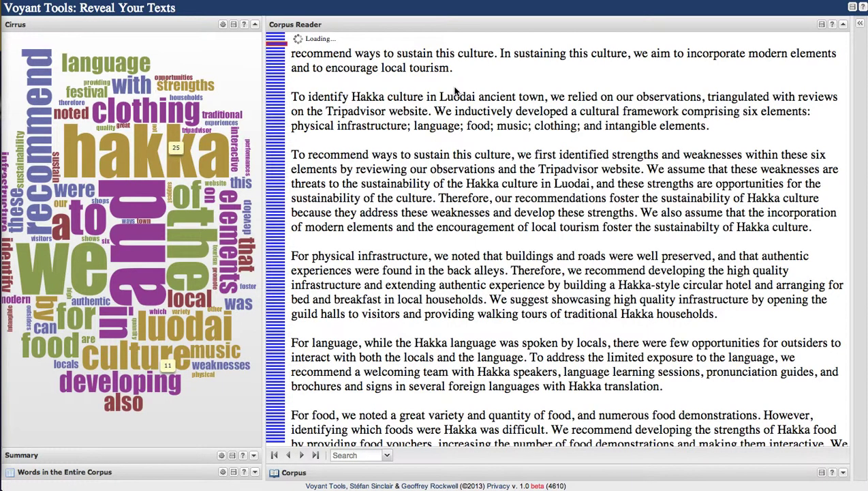
scroll(456, 91, "down", 5)
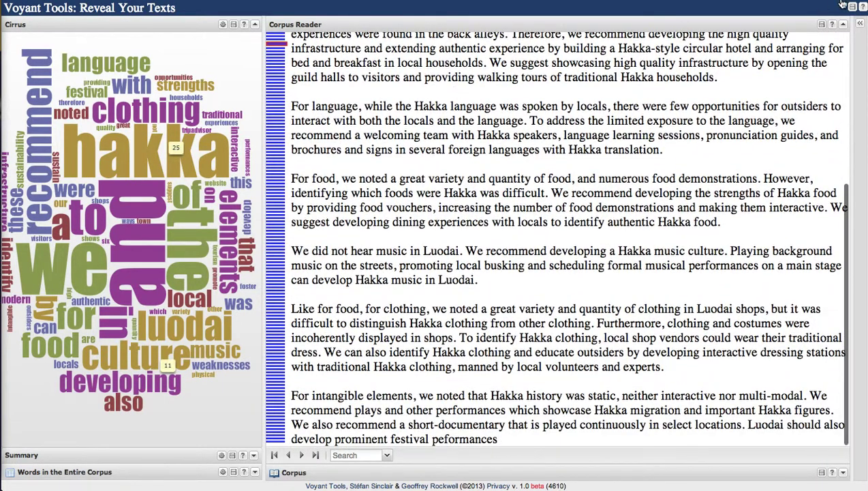
scroll(833, 48, "up", 5)
mouse_move(832, 27)
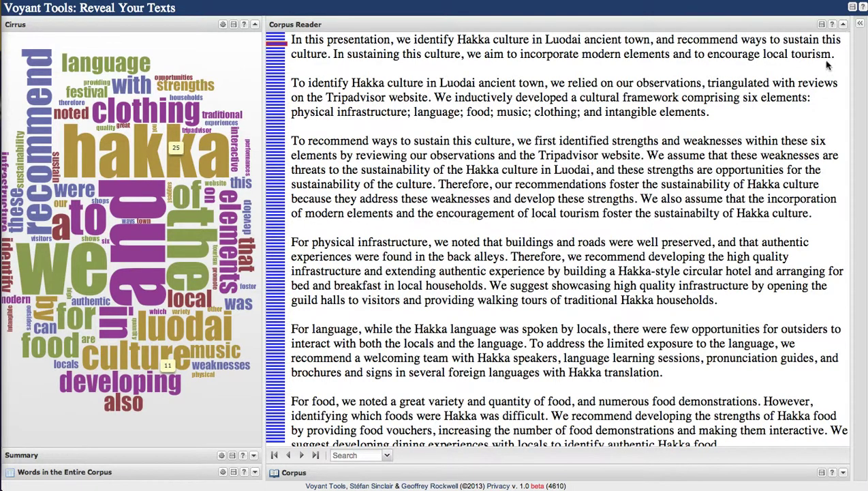
left_click(311, 475)
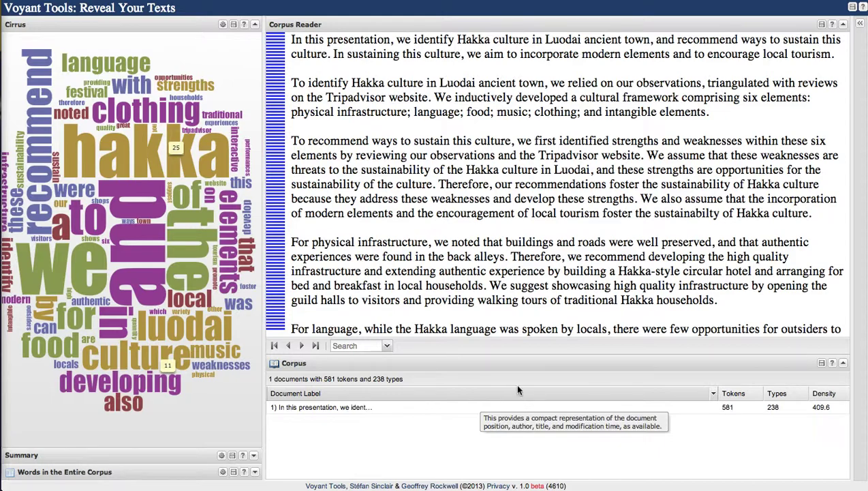
Hide the Corpus table and Corpus Reader, and open an empty Word Trends panel on the right
left_click(843, 362)
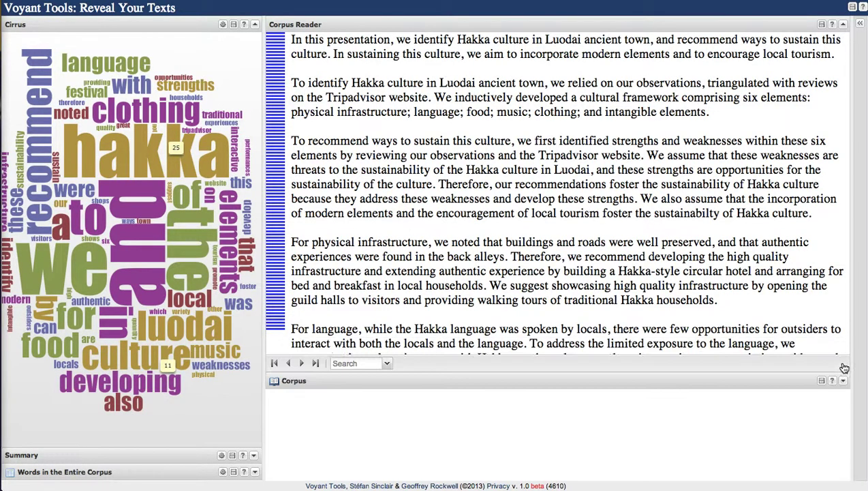
left_click(577, 29)
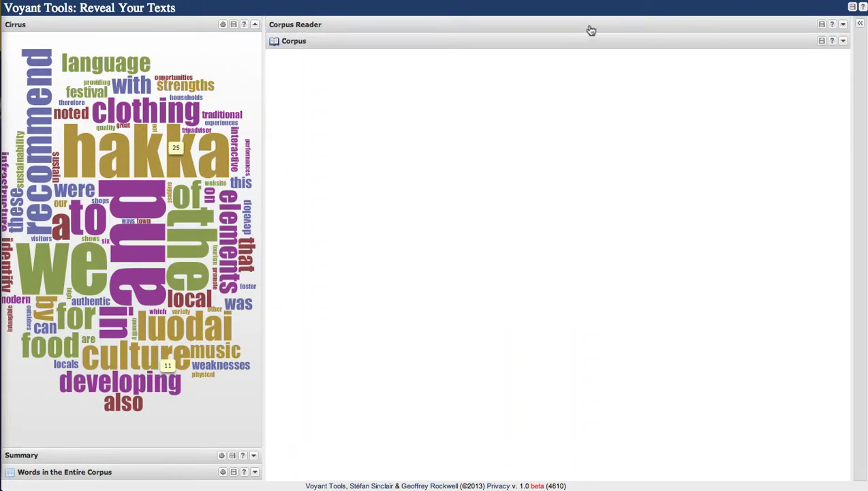
left_click(860, 23)
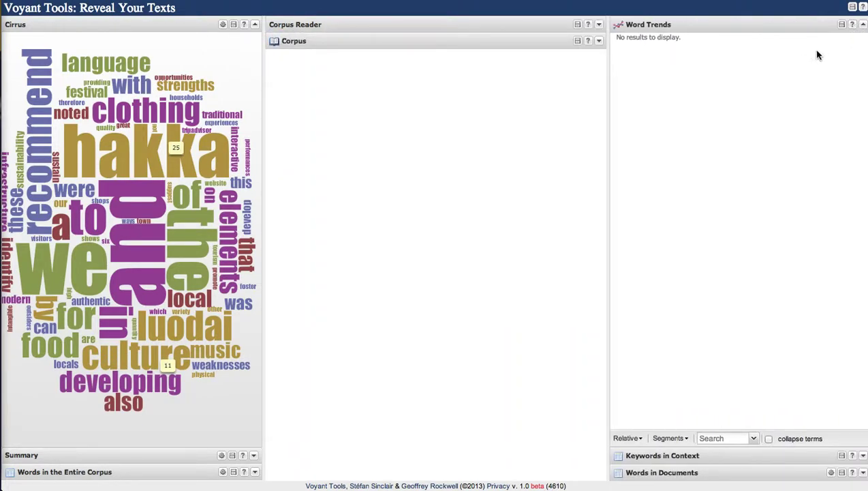
Restore the reader, open Keywords in Context and Words in Documents, and graph 'and' over ten segments
left_click(552, 32)
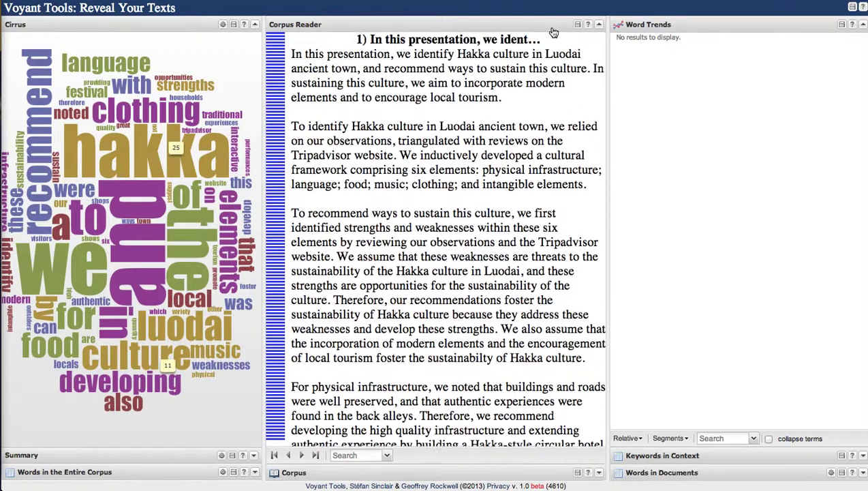
left_click(735, 456)
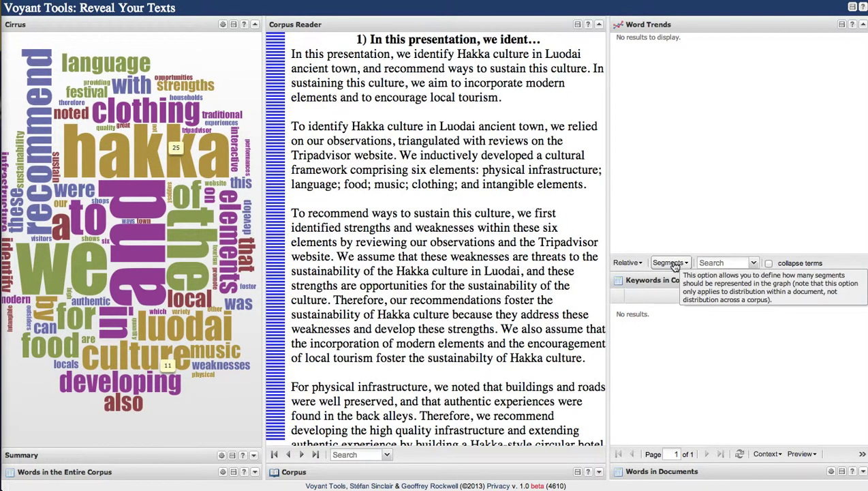
left_click(666, 472)
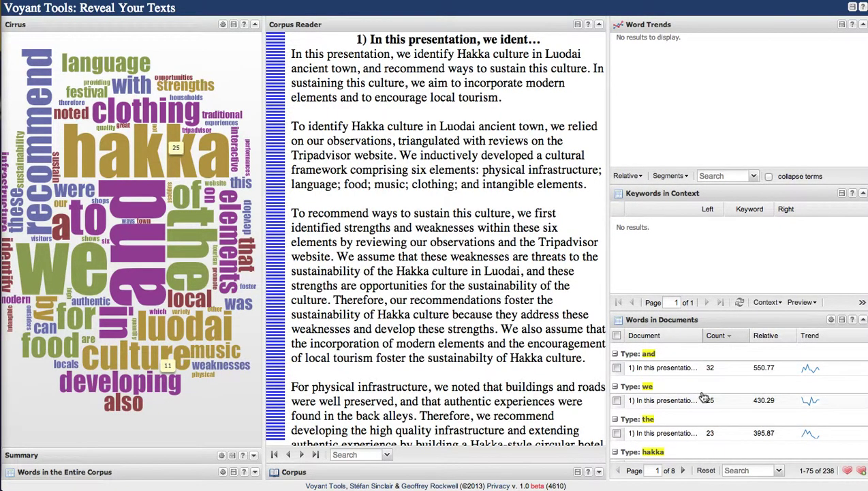
left_click(808, 370)
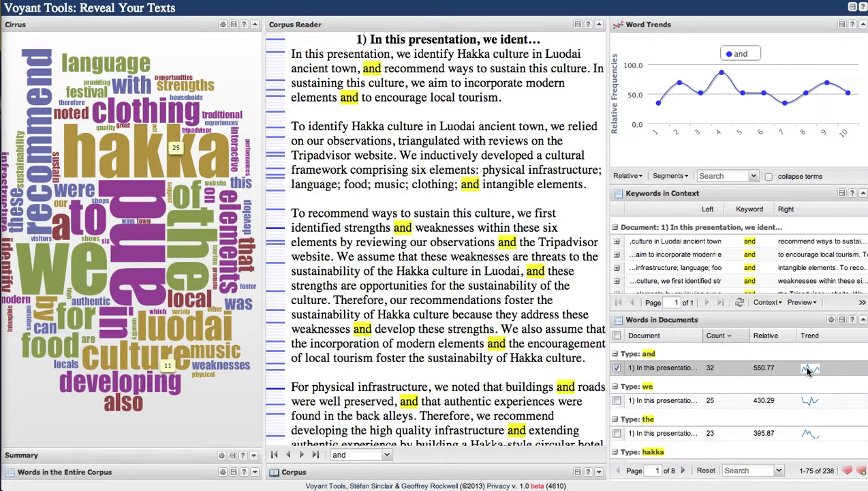
Switch the trend graph to 'to' and read its values, which drop to zero in segment 3
scroll(808, 407, "down", 3)
left_click(807, 405)
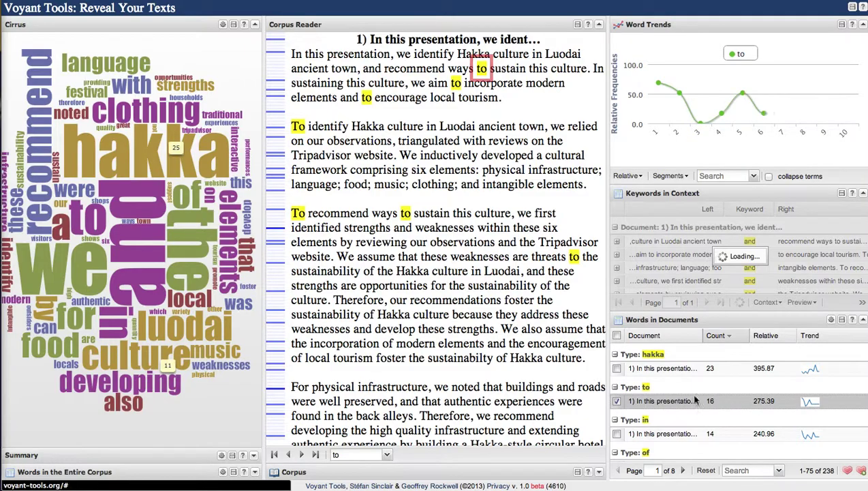
scroll(394, 332, "down", 10)
scroll(394, 332, "down", 2)
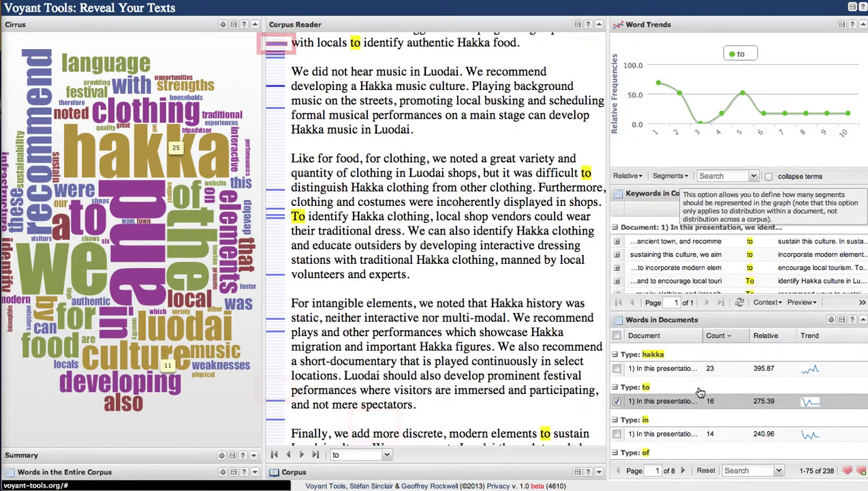
scroll(700, 392, "down", 2)
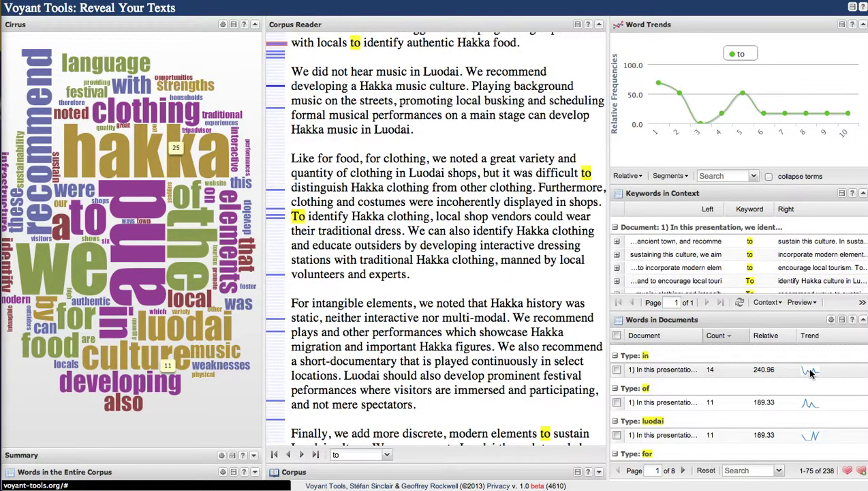
mouse_move(696, 111)
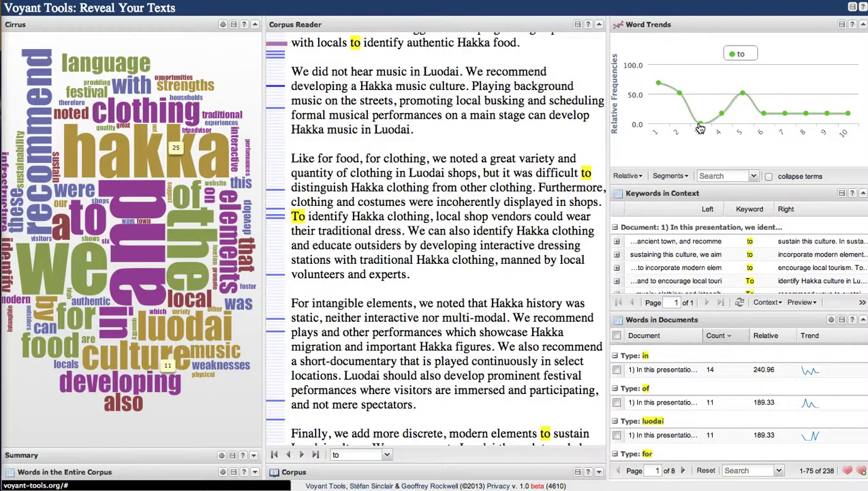
mouse_move(708, 128)
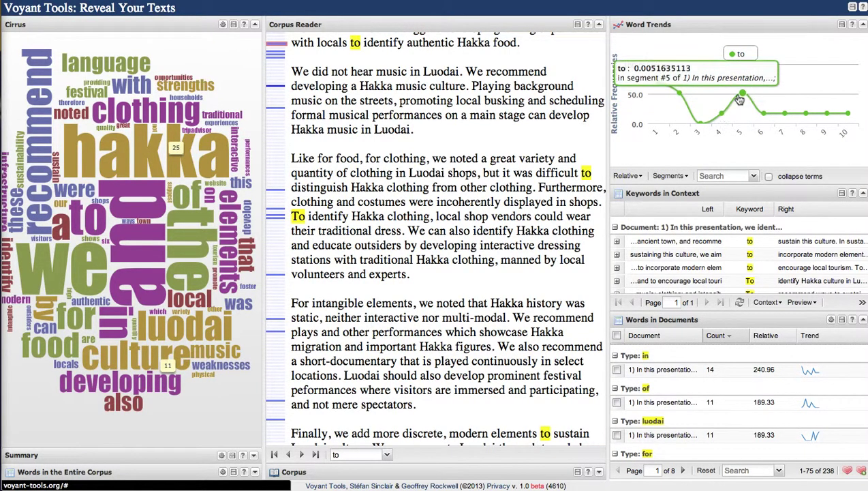